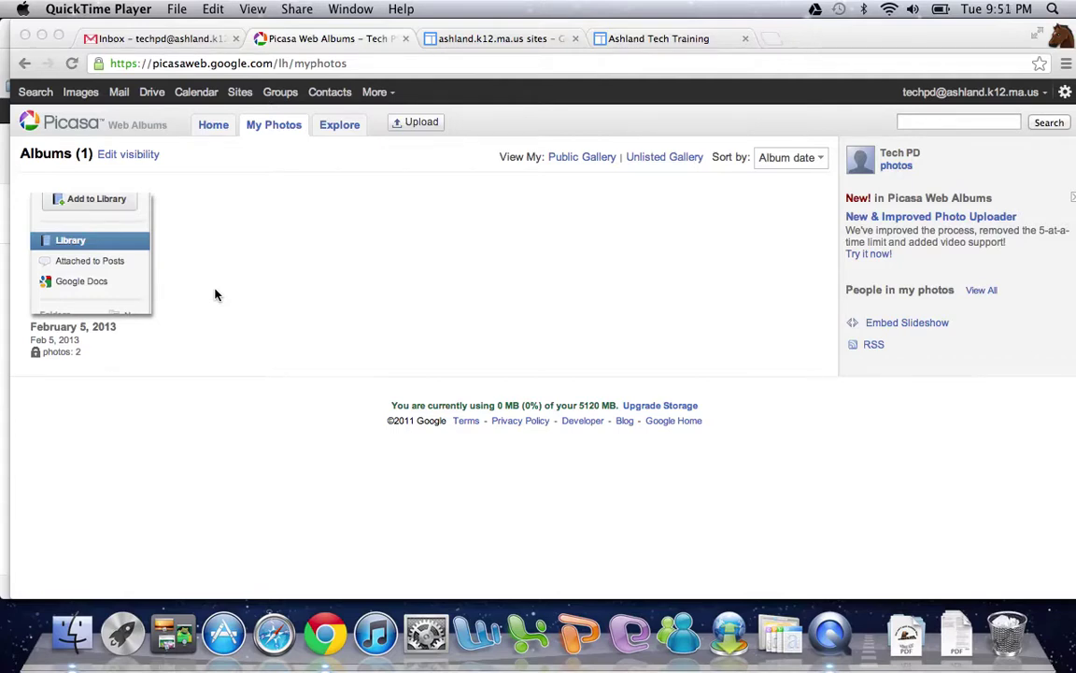
Open the February 5, 2013 album in Picasa Web Albums
{"action": "left_click", "coordinate": [245, 264]}
{"action": "left_click", "coordinate": [248, 211]}
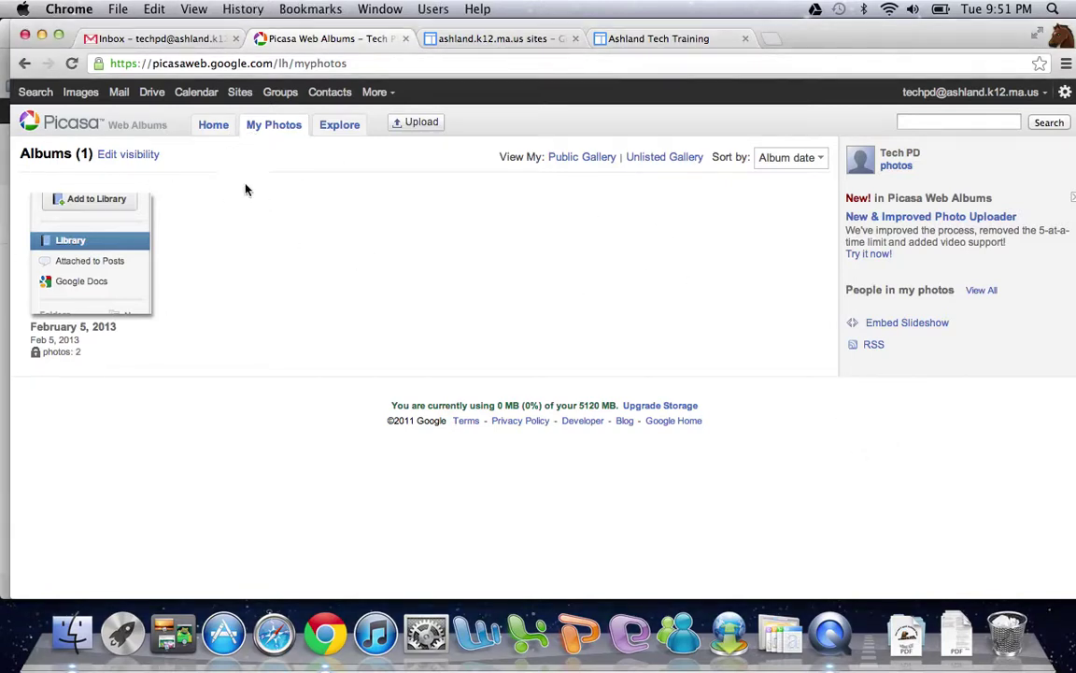
{"action": "left_click", "coordinate": [111, 245]}
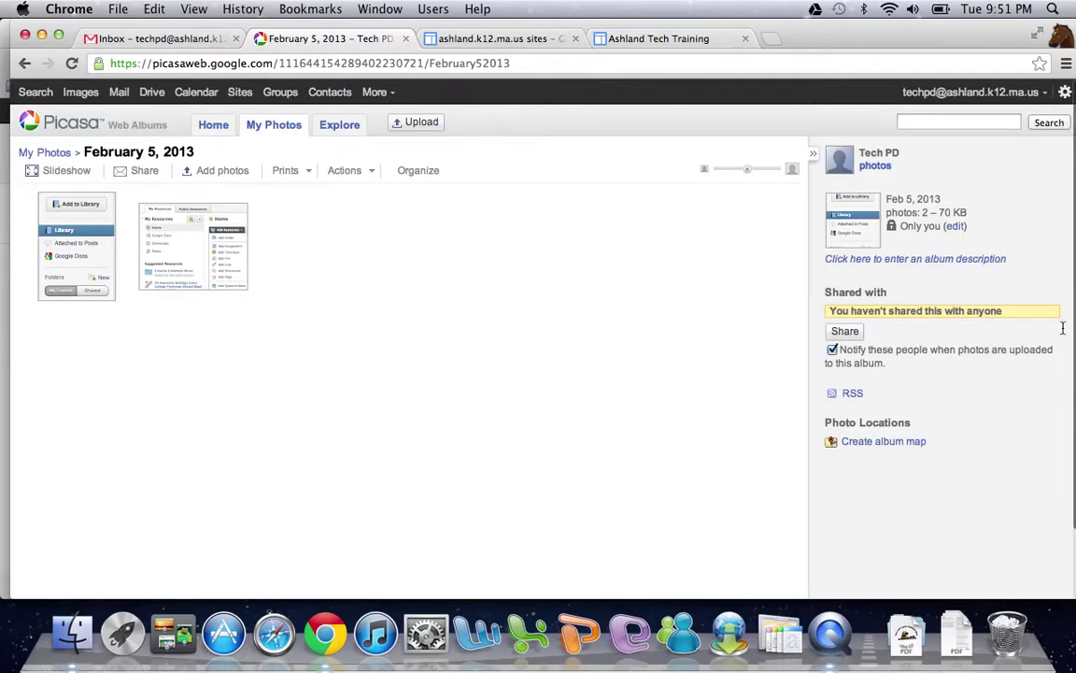
Change the album's visibility to Ashland Public Schools and save the change
{"action": "left_click", "coordinate": [957, 227]}
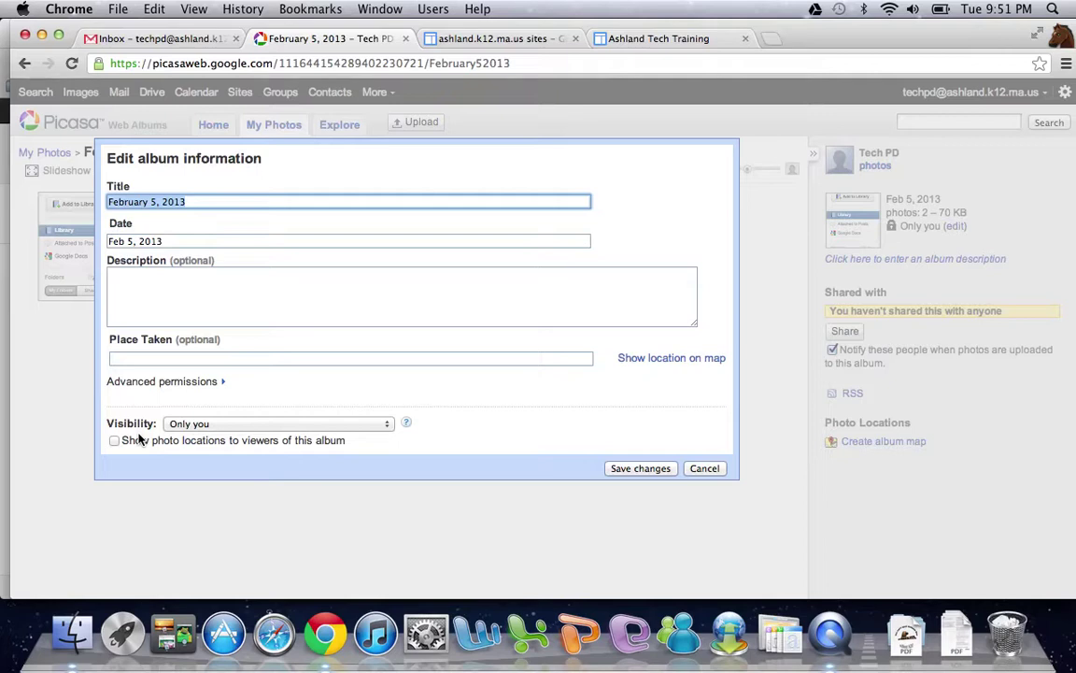
{"action": "left_click", "coordinate": [195, 427]}
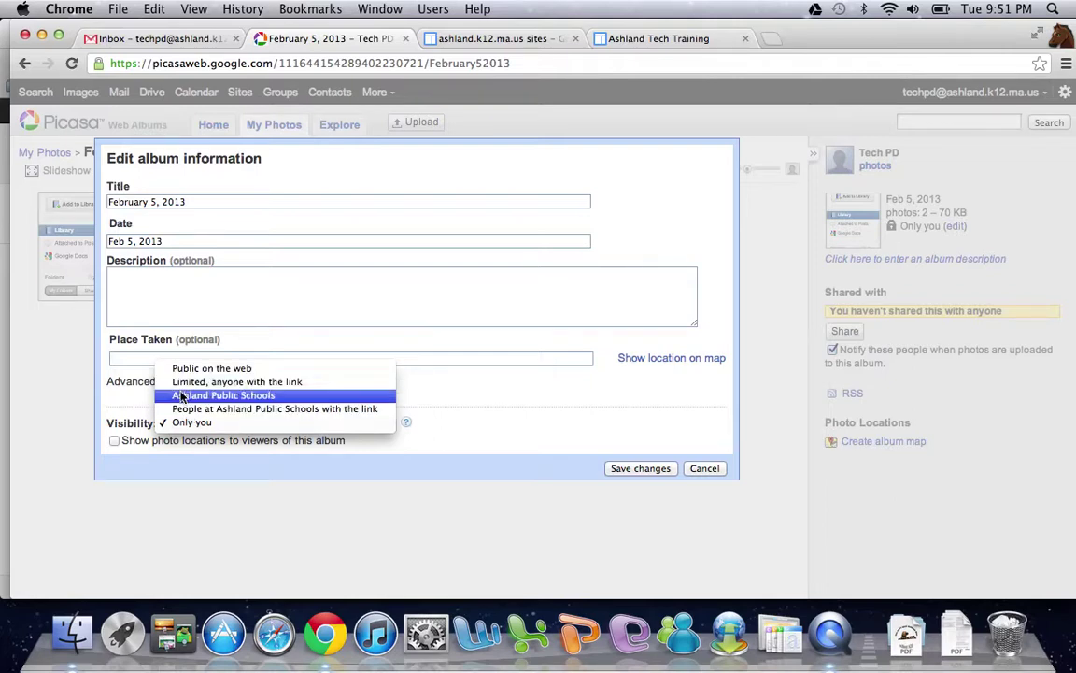
{"action": "left_click", "coordinate": [180, 395]}
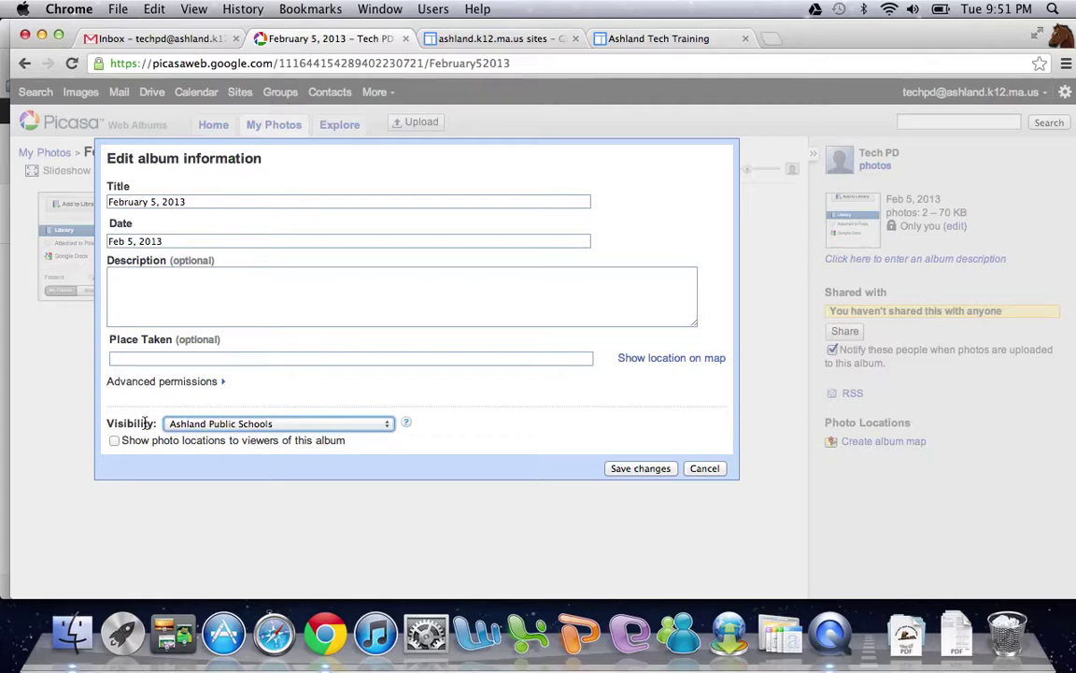
{"action": "left_click", "coordinate": [624, 470]}
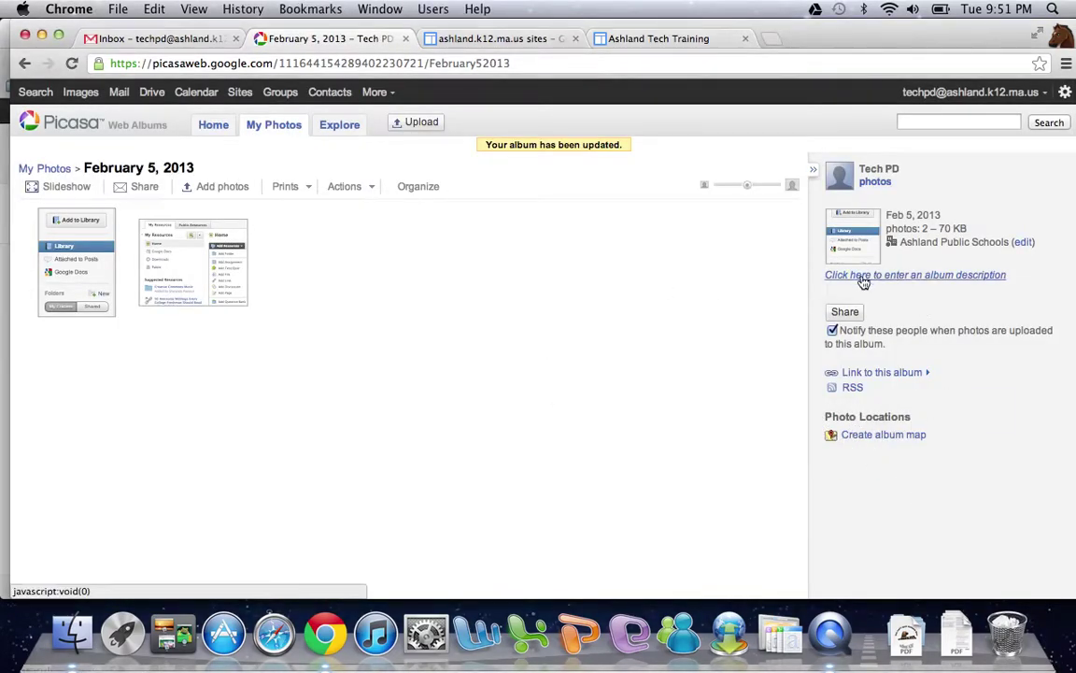
Discard the email share form and display the album's web link and embed HTML
{"action": "left_click", "coordinate": [844, 315]}
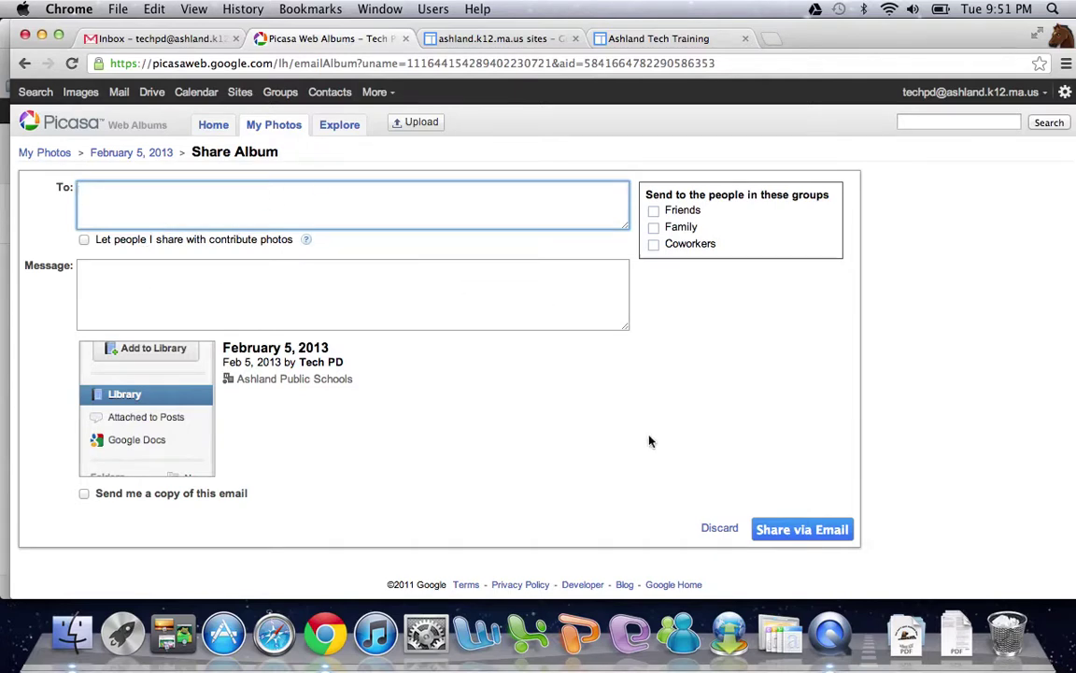
{"action": "left_click", "coordinate": [720, 530]}
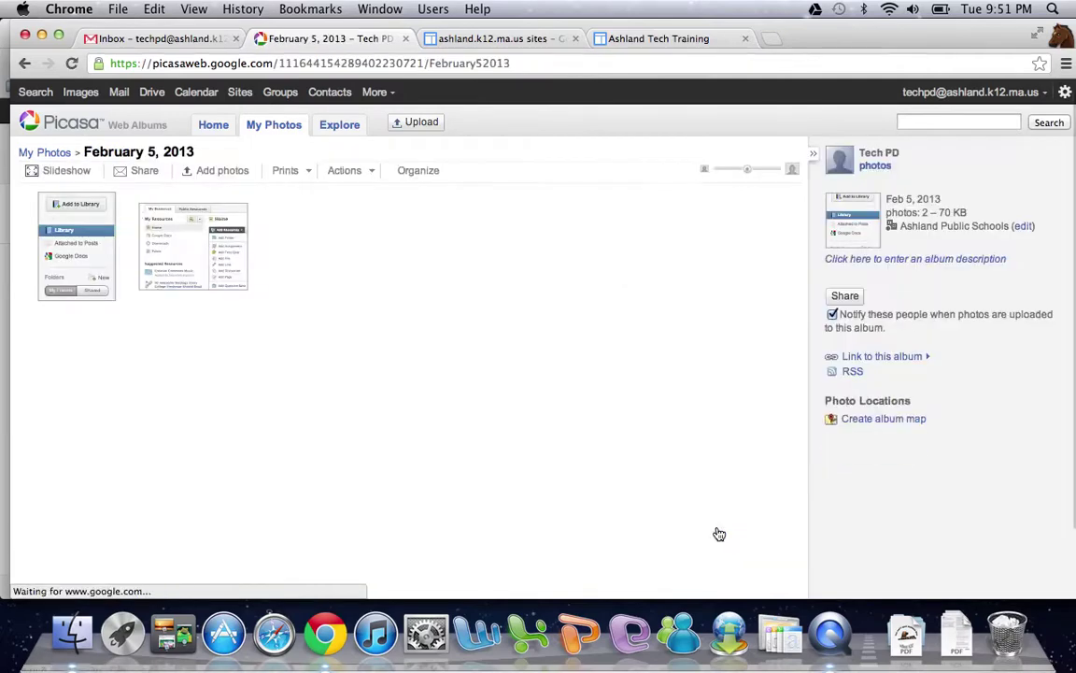
{"action": "left_click", "coordinate": [885, 359]}
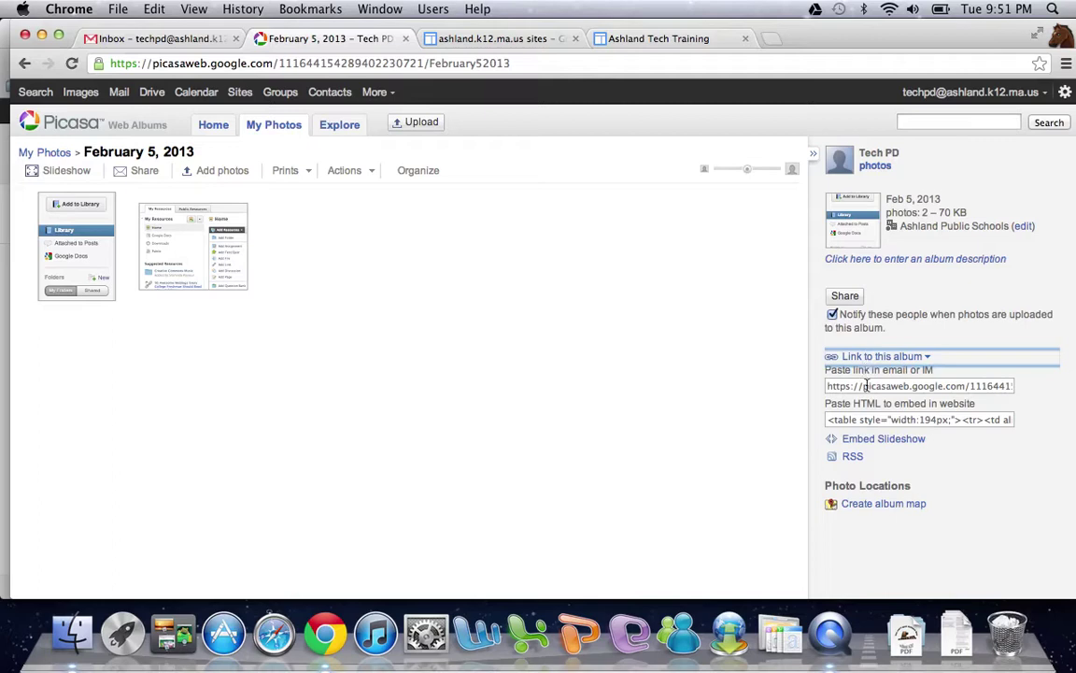
{"action": "scroll", "coordinate": [865, 386], "scroll_direction": "up", "scroll_amount": 3}
{"action": "scroll", "coordinate": [914, 243], "scroll_direction": "down", "scroll_amount": 3}
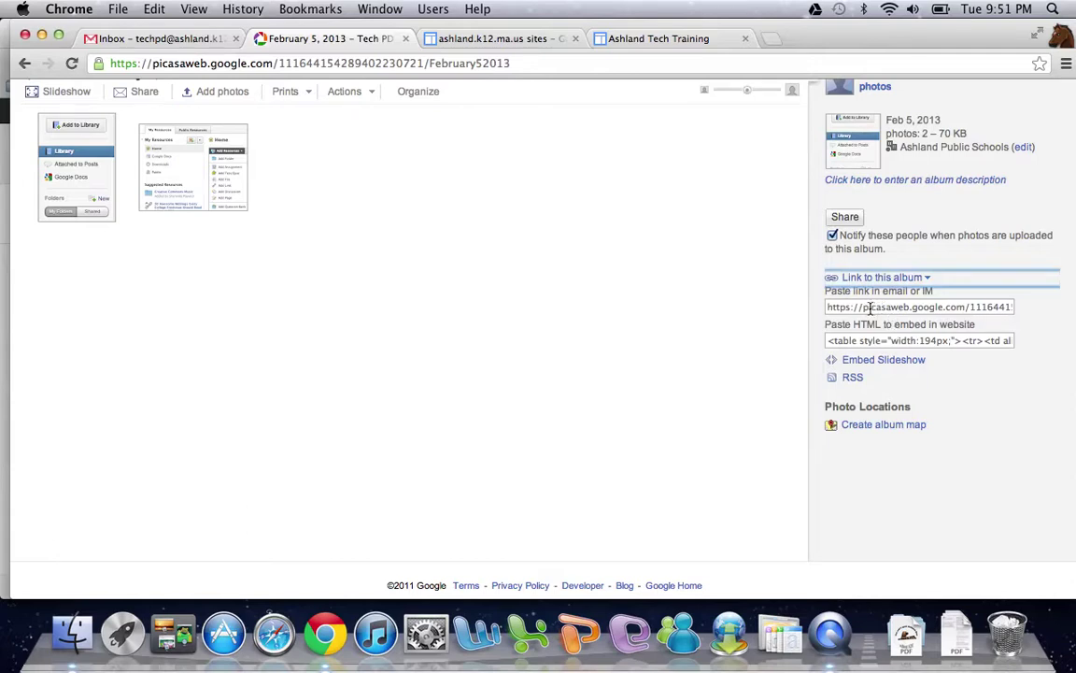
{"action": "scroll", "coordinate": [514, 231], "scroll_direction": "up", "scroll_amount": 3}
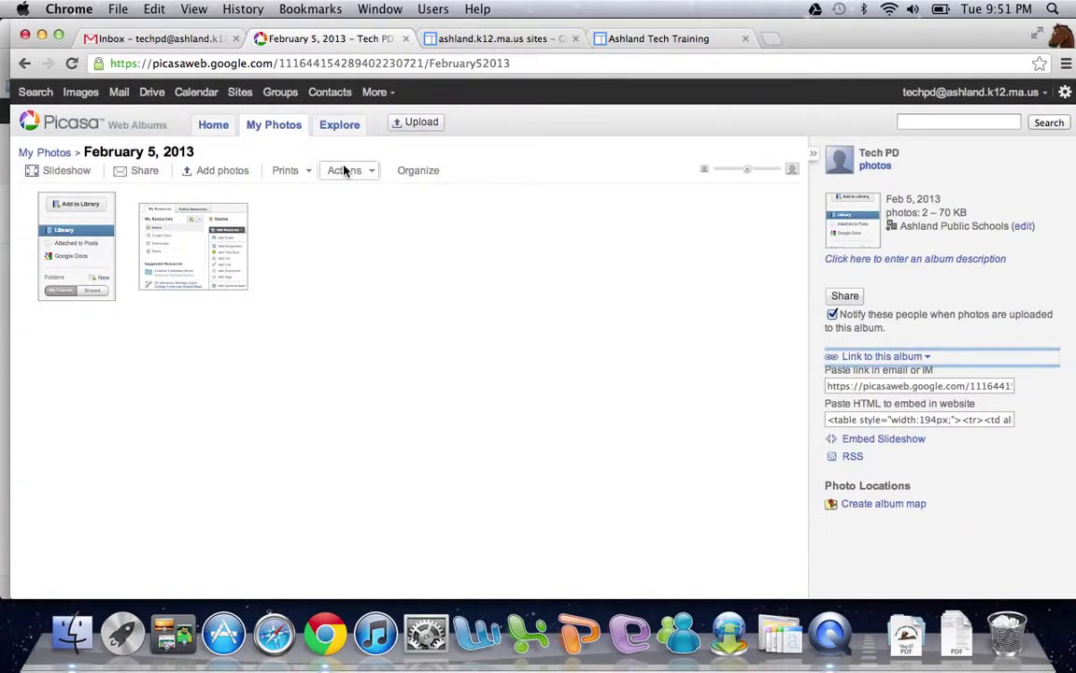
Start a new page in Ashland Tech Training and name it 'Screen Shots'
{"action": "left_click", "coordinate": [634, 39]}
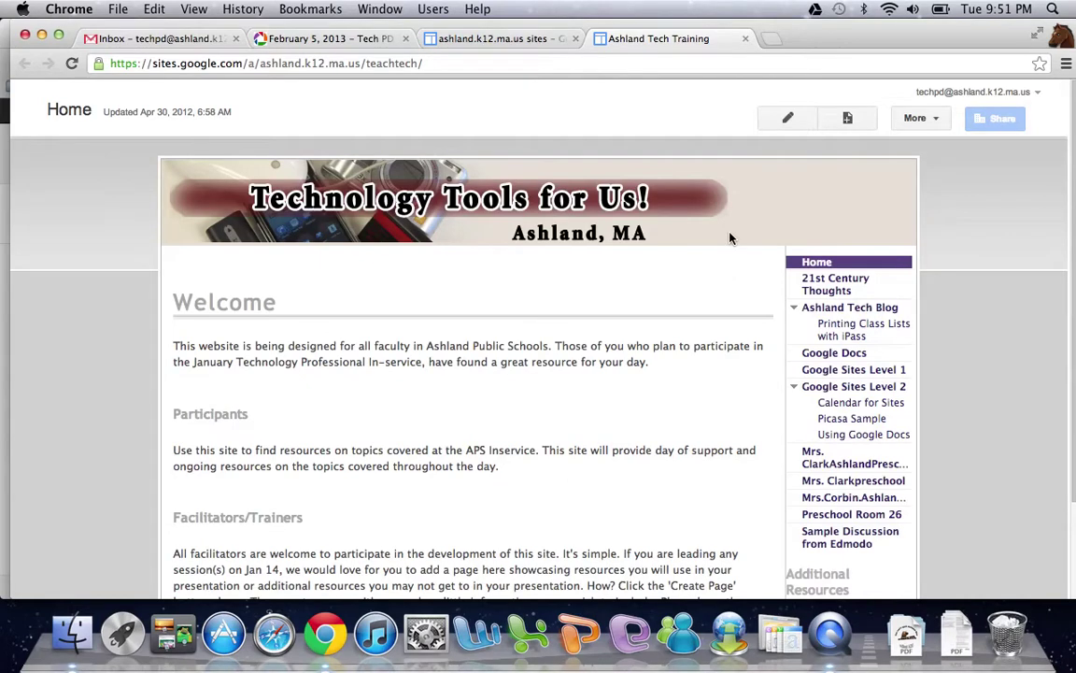
{"action": "left_click", "coordinate": [849, 120]}
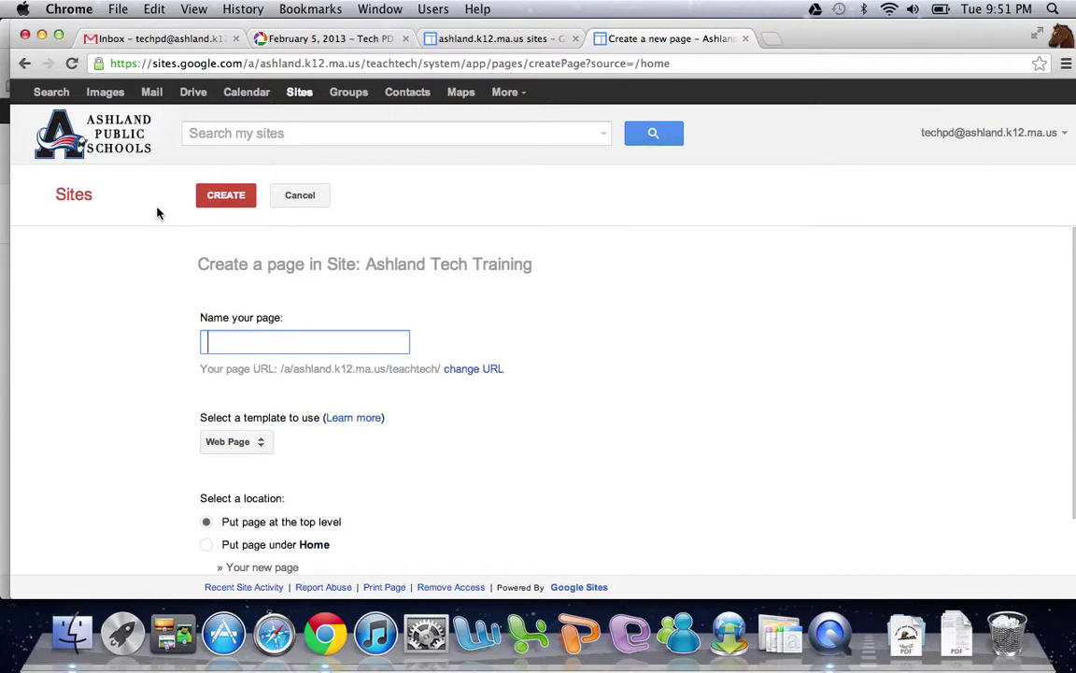
{"action": "scroll", "coordinate": [216, 257], "scroll_direction": "down", "scroll_amount": 2}
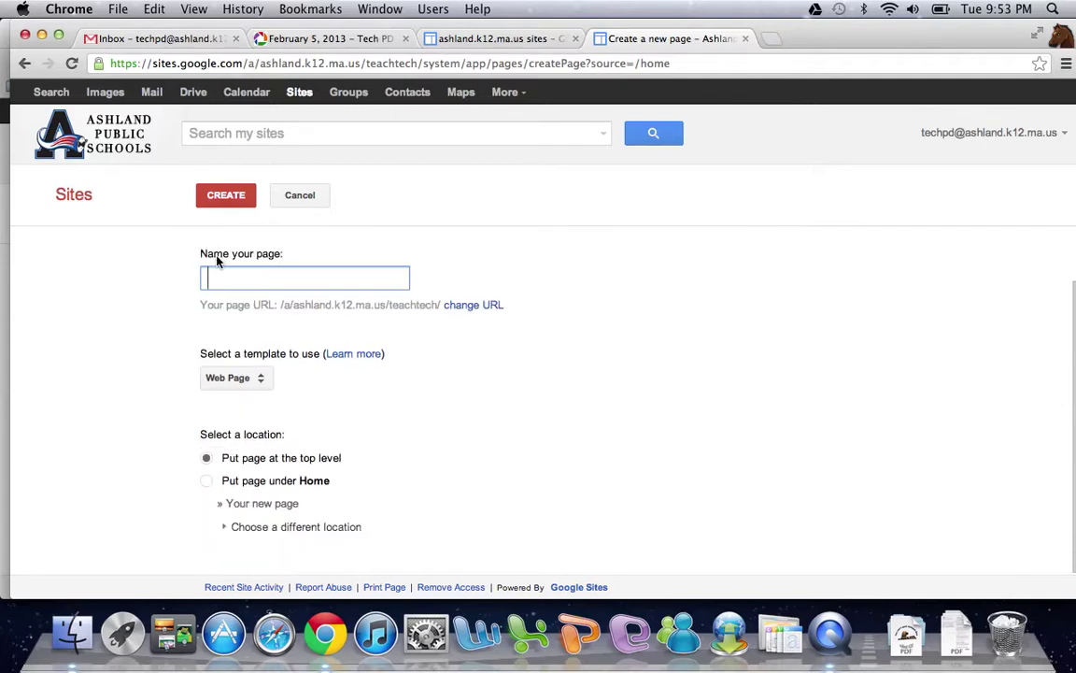
{"action": "scroll", "coordinate": [216, 257], "scroll_direction": "up", "scroll_amount": 2}
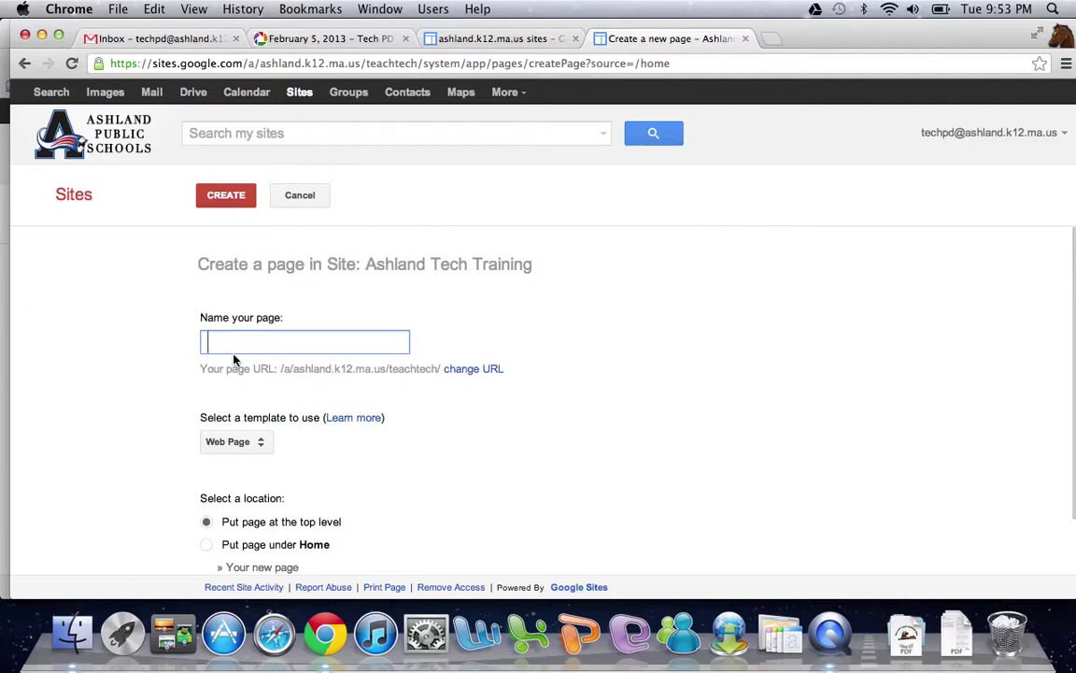
{"action": "type", "text": "Photo"}
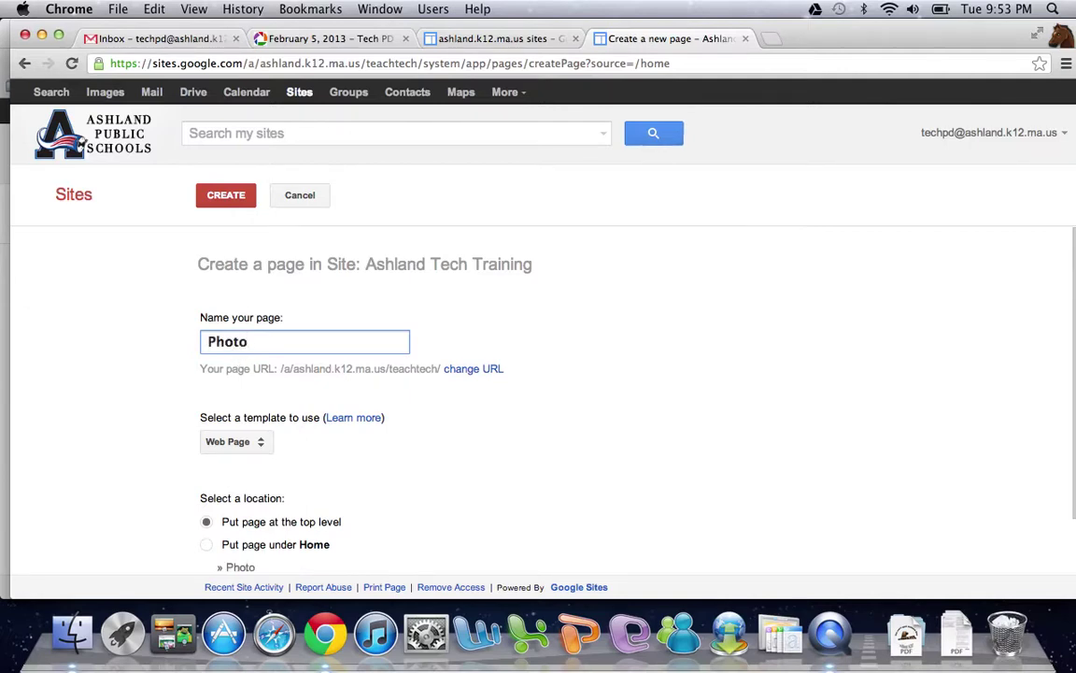
{"action": "key", "text": "BackSpace"}
{"action": "key", "text": "BackSpace"}
{"action": "key", "text": "BackSpace"}
{"action": "key", "text": "BackSpace"}
{"action": "key", "text": "BackSpace"}
{"action": "type", "text": "Scr"}
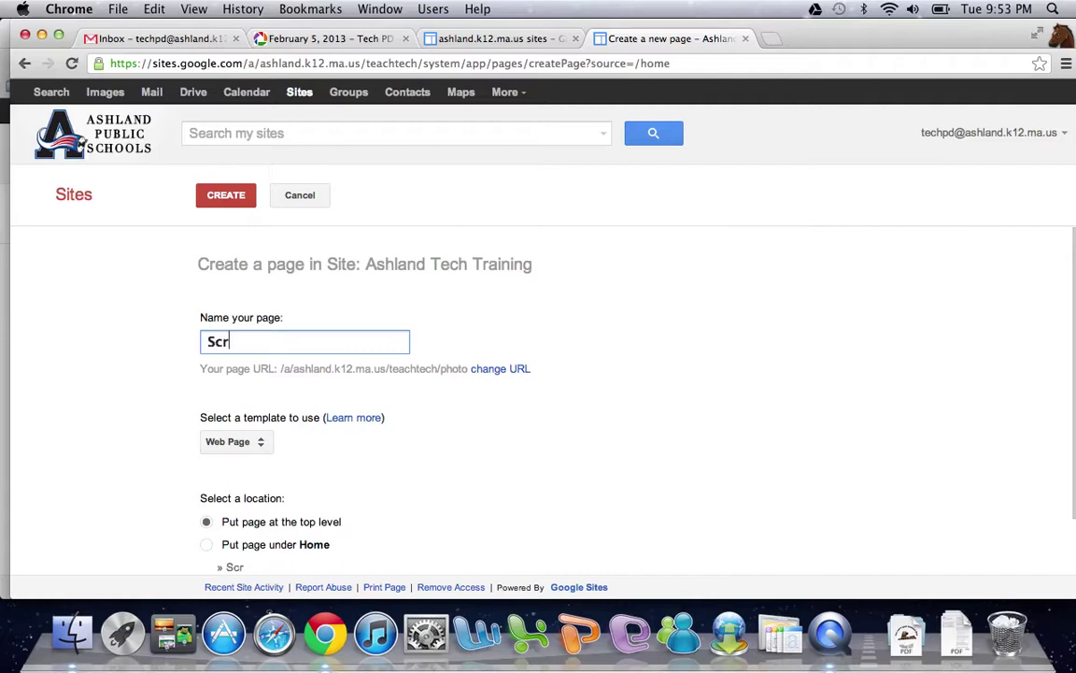
{"action": "type", "text": "eenShots"}
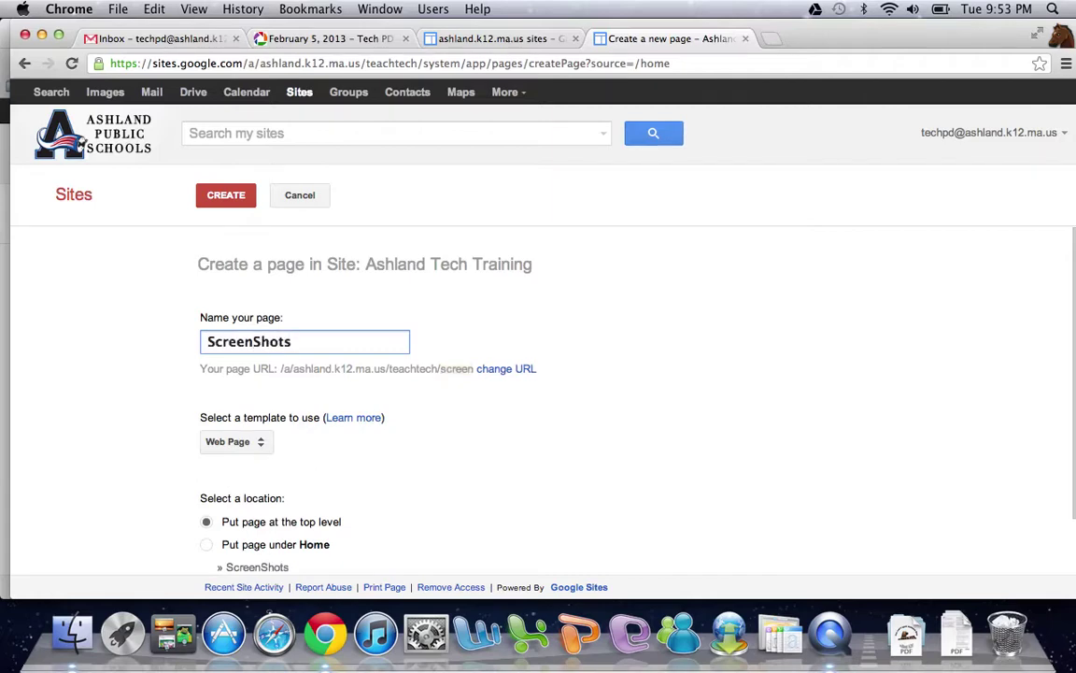
{"action": "left_click", "coordinate": [253, 343]}
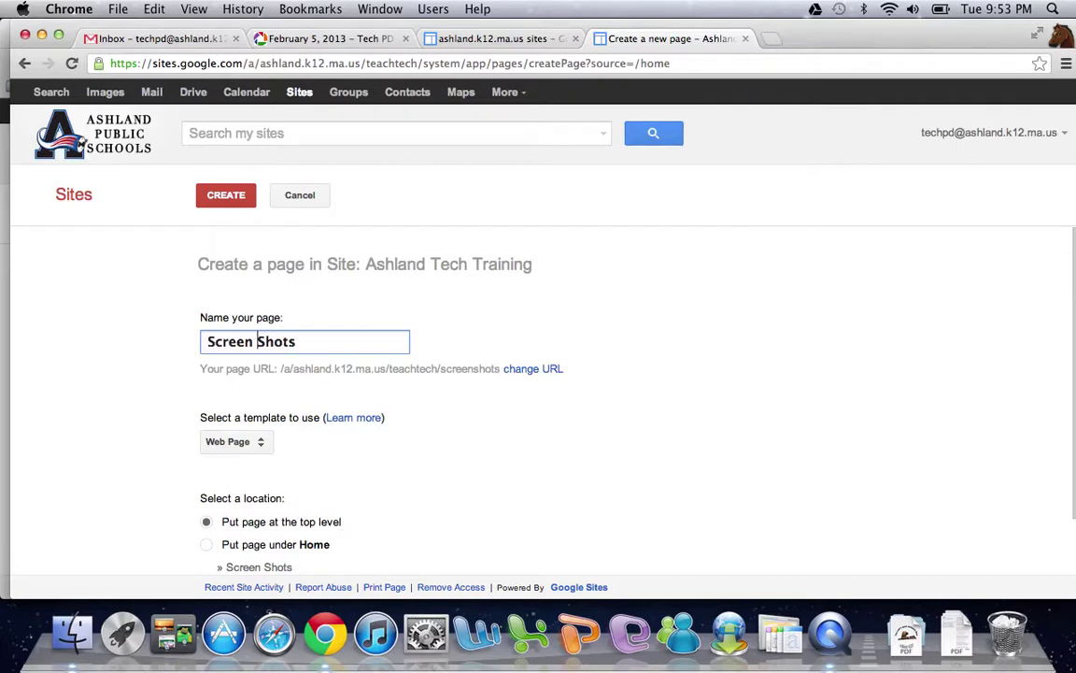
Keep the Web Page template, place the page under Home, and create it
{"action": "left_click", "coordinate": [256, 444]}
{"action": "left_click", "coordinate": [255, 446]}
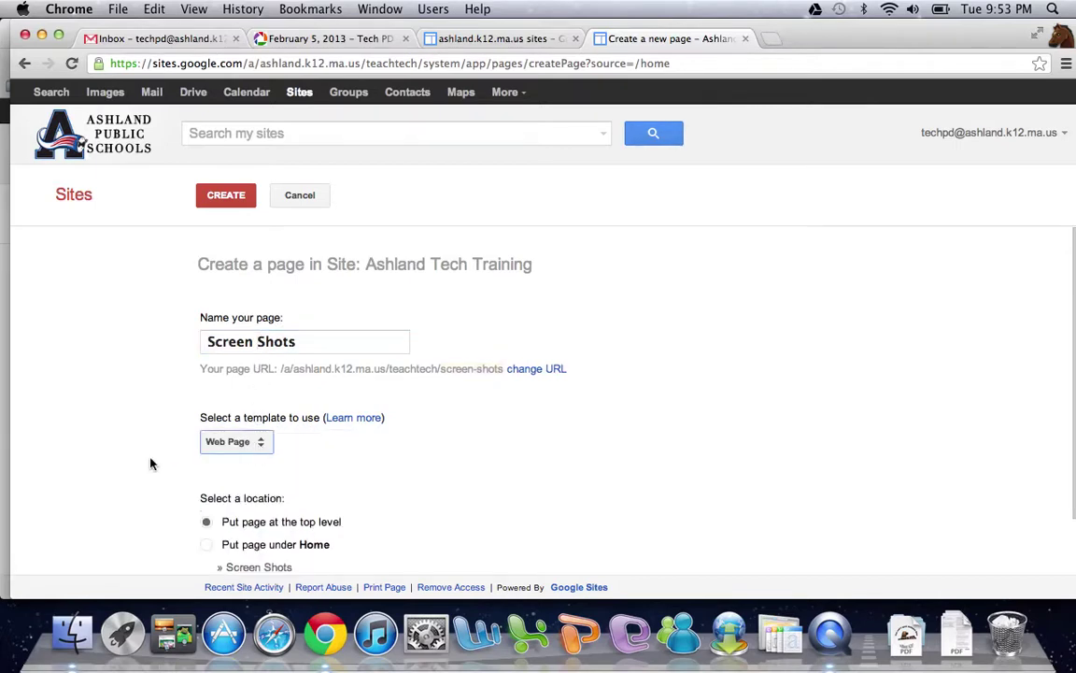
{"action": "scroll", "coordinate": [149, 461], "scroll_direction": "down", "scroll_amount": 2}
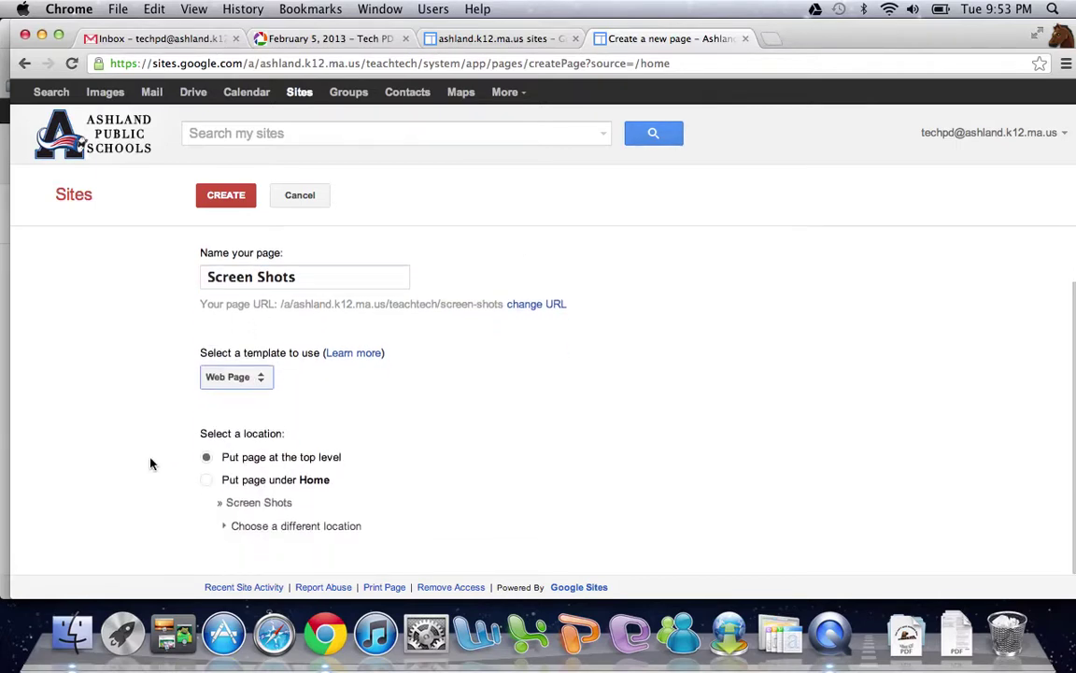
{"action": "left_click", "coordinate": [208, 482]}
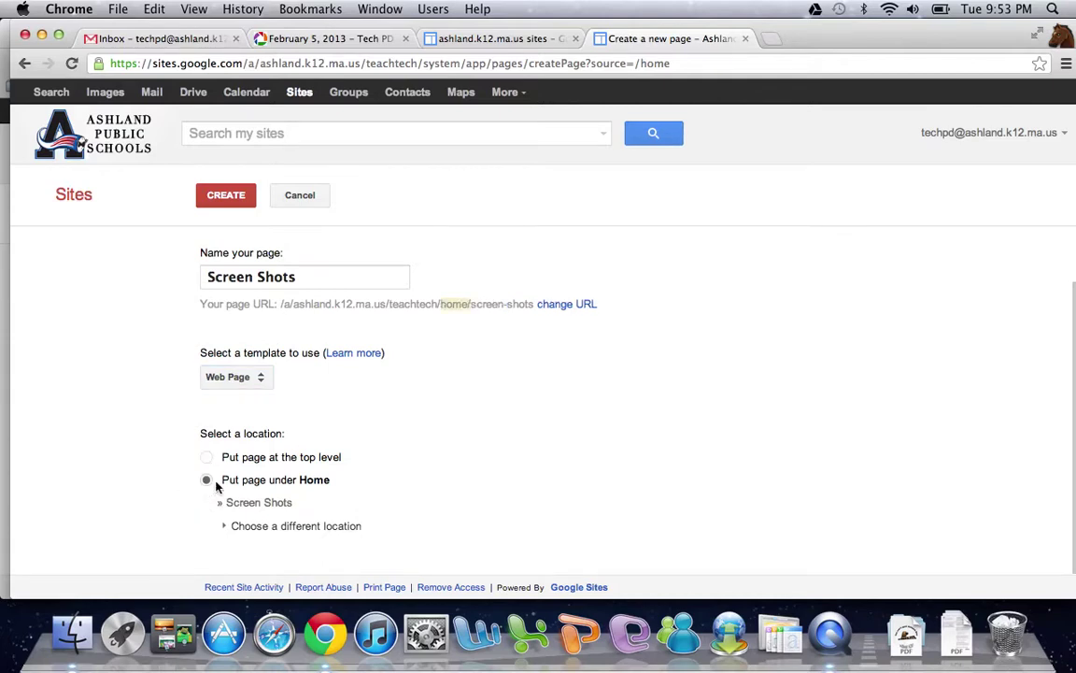
{"action": "scroll", "coordinate": [351, 458], "scroll_direction": "up", "scroll_amount": 2}
{"action": "scroll", "coordinate": [353, 458], "scroll_direction": "down", "scroll_amount": 2}
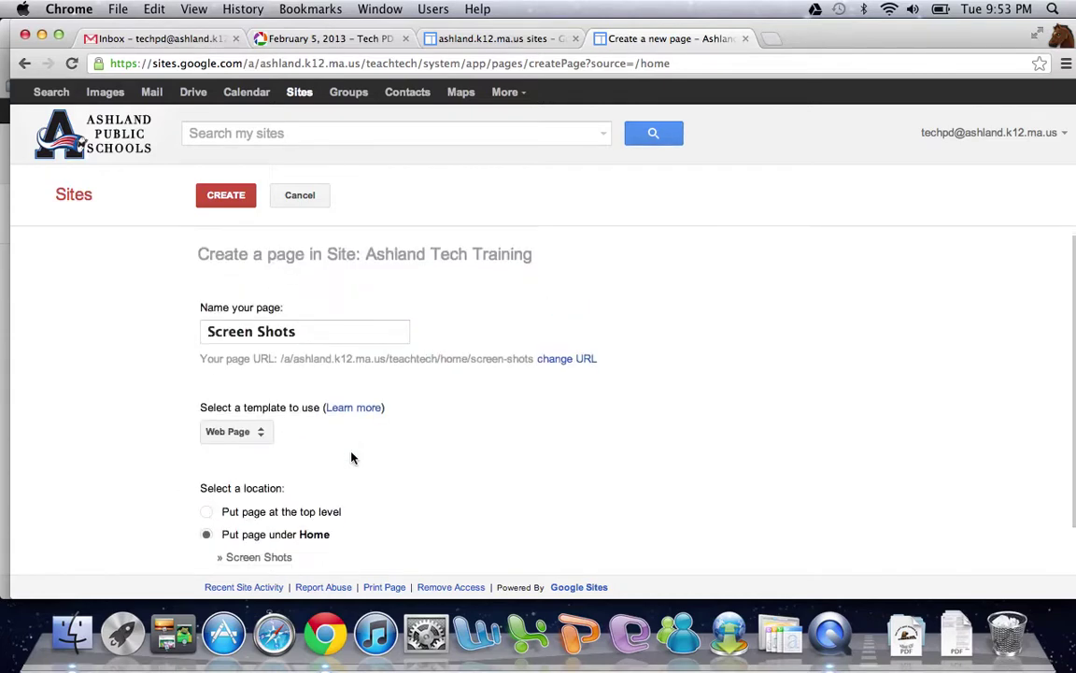
{"action": "left_click", "coordinate": [227, 194]}
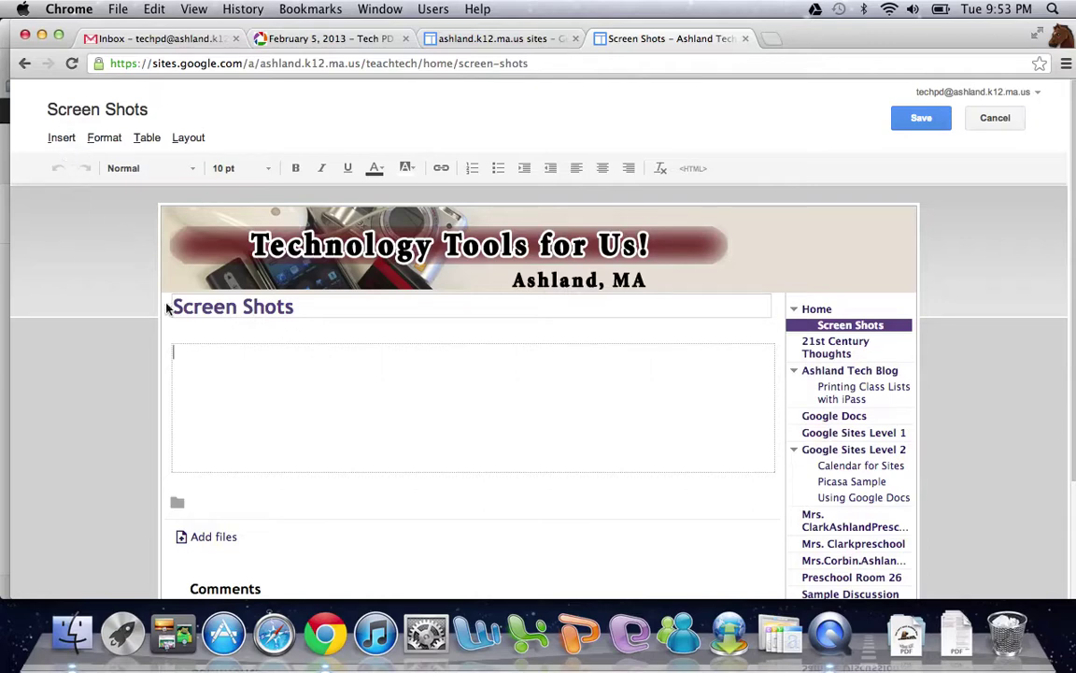
Insert a Picasa Web slideshow using the February 5, 2013 album
{"action": "left_click", "coordinate": [62, 139]}
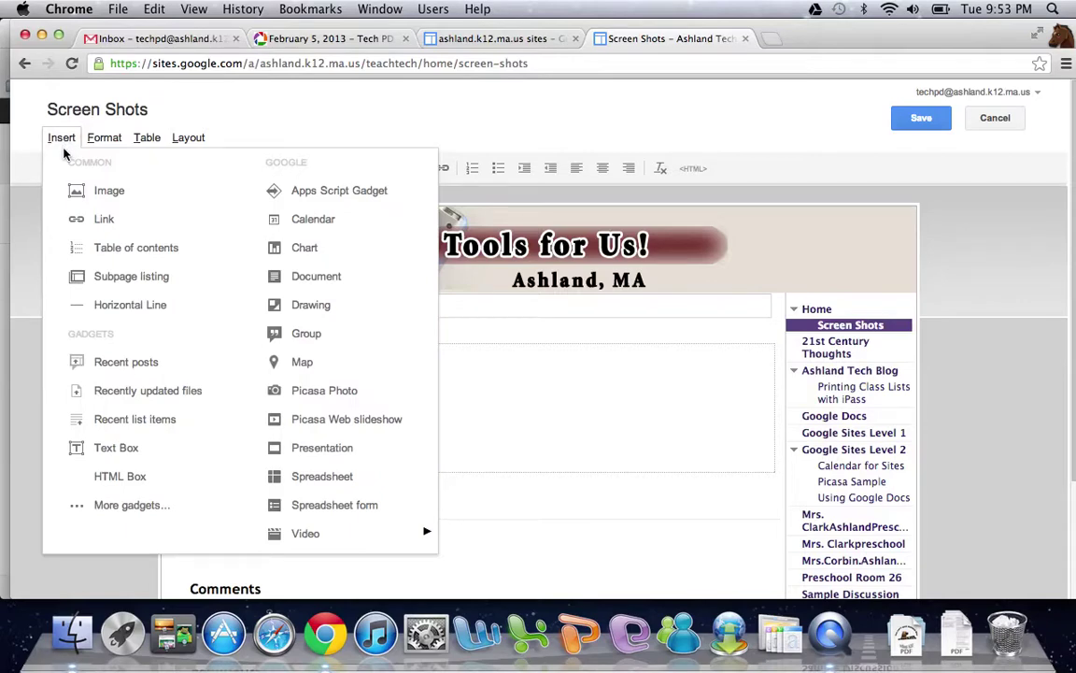
{"action": "left_click", "coordinate": [146, 139]}
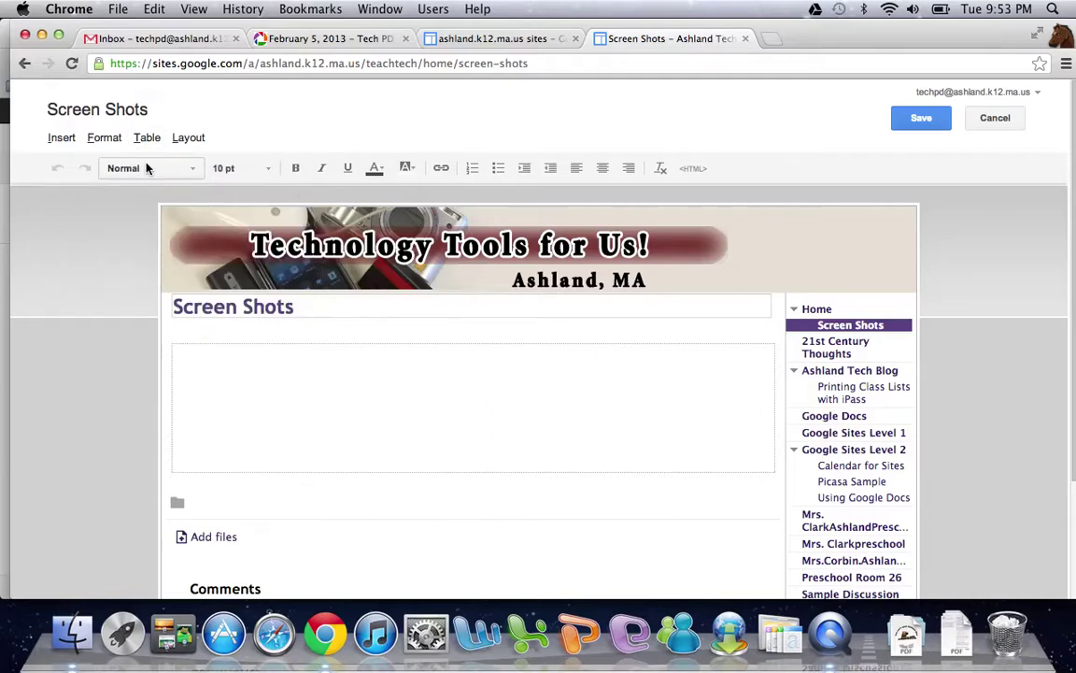
{"action": "left_click", "coordinate": [62, 138]}
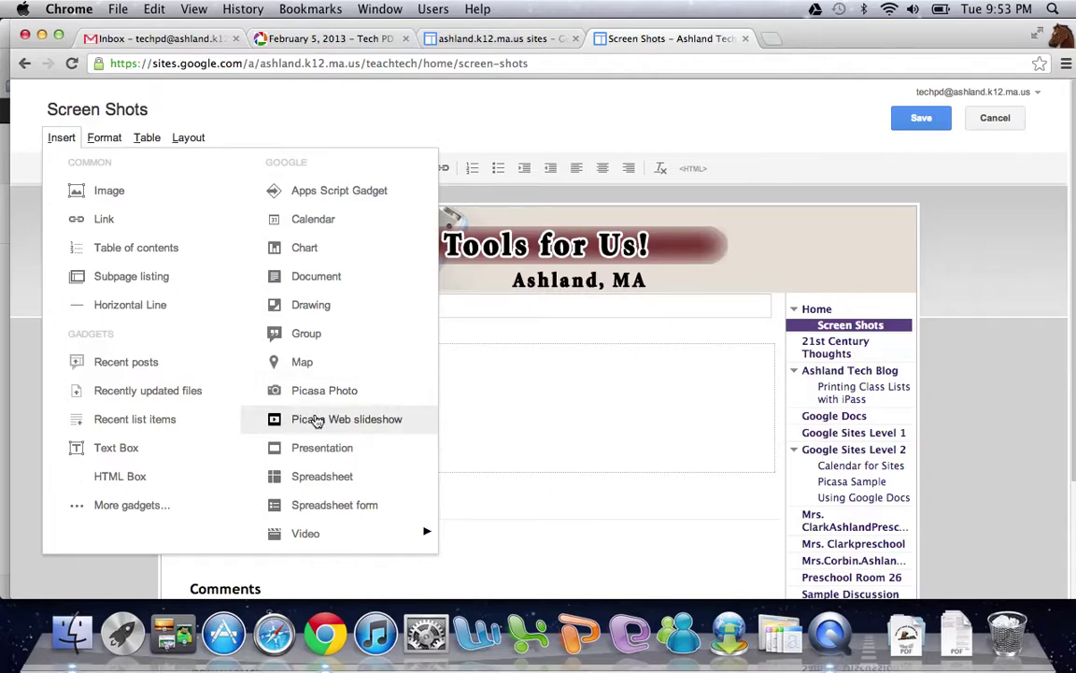
{"action": "left_click", "coordinate": [318, 420]}
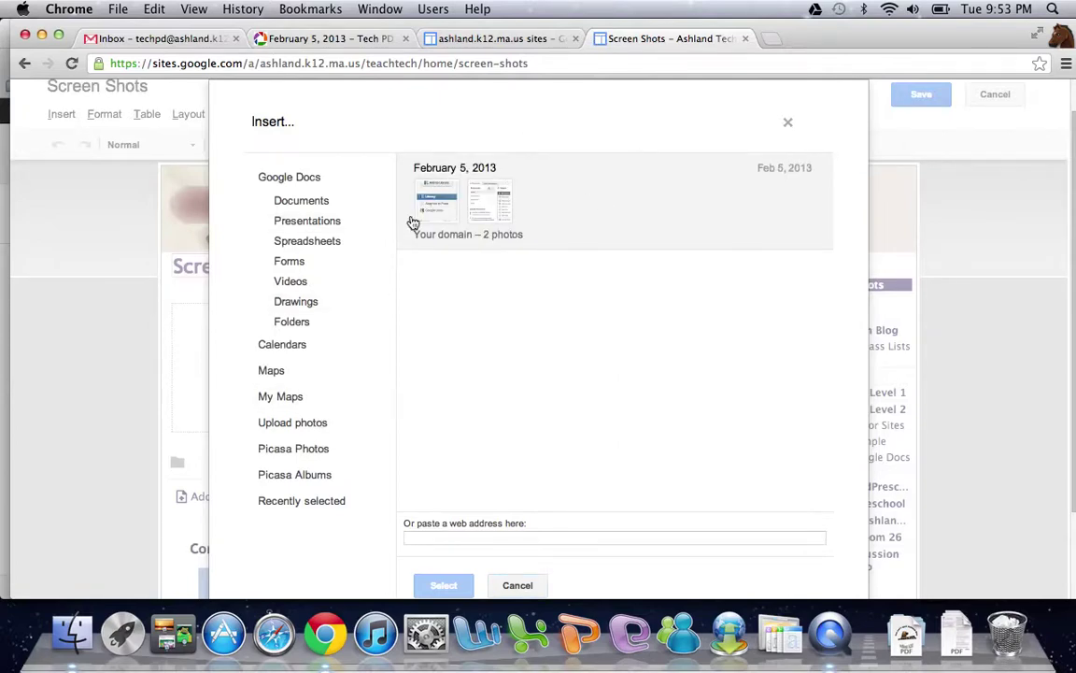
{"action": "left_click", "coordinate": [510, 190]}
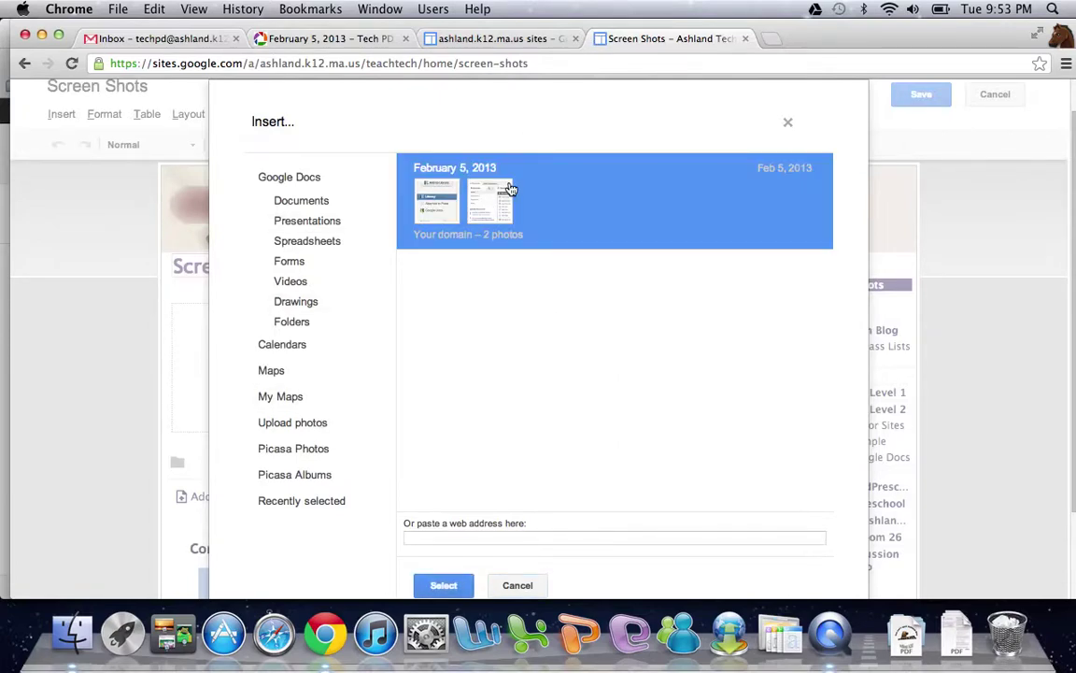
{"action": "left_click", "coordinate": [439, 587]}
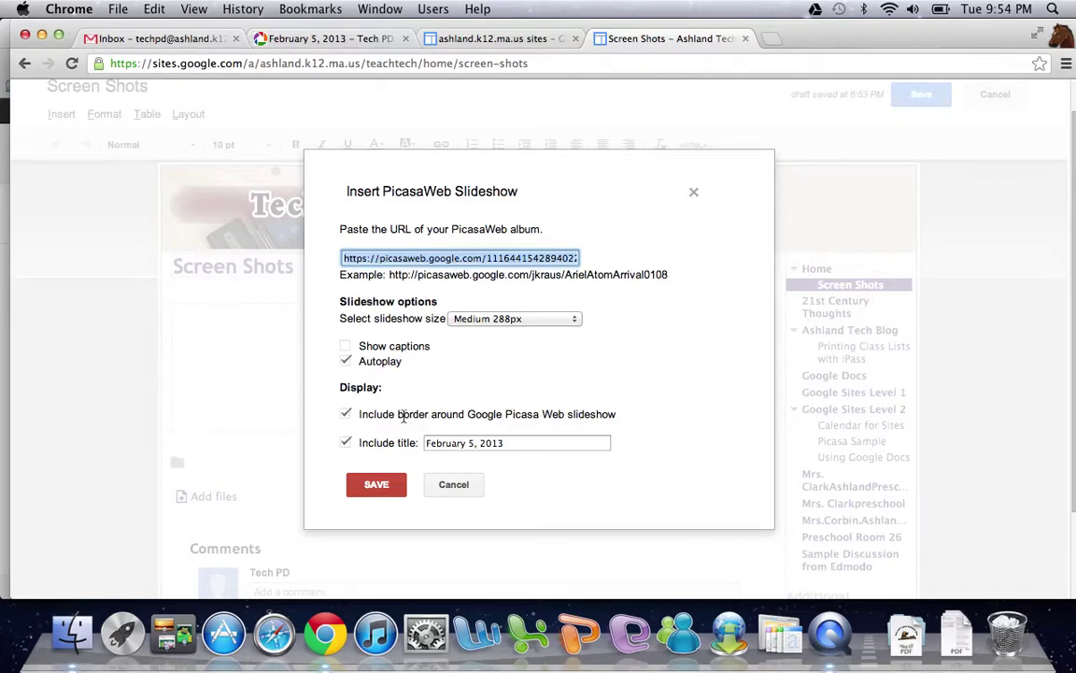
Insert the slideshow at Medium 288px with autoplay and save the Screen Shots page
{"action": "left_click", "coordinate": [377, 484]}
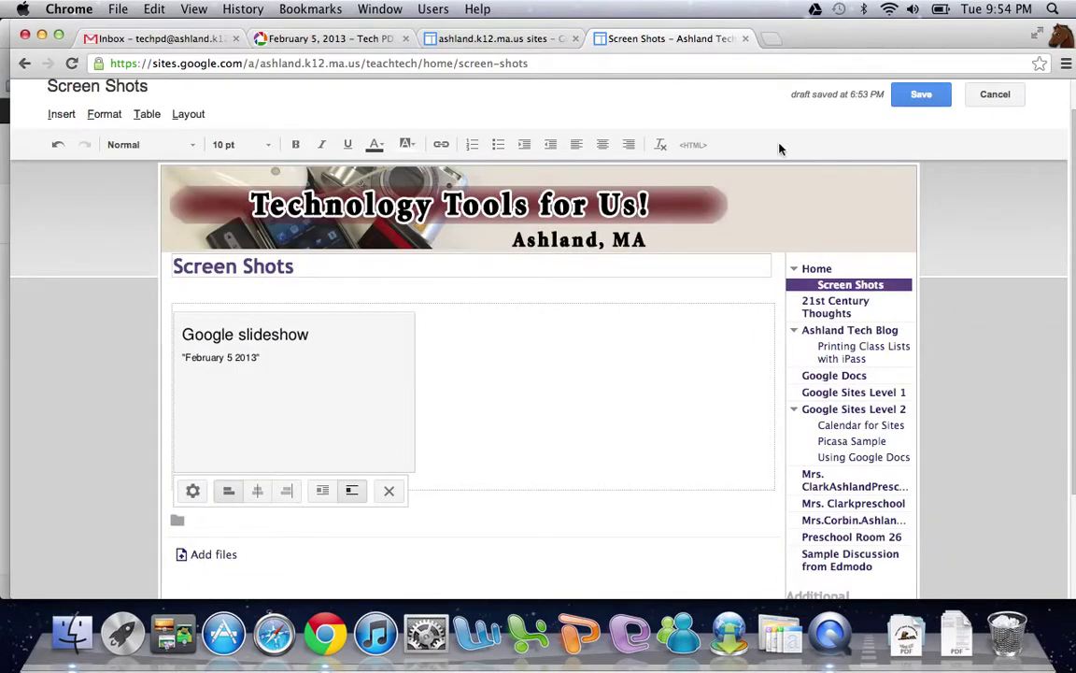
{"action": "left_click", "coordinate": [922, 95]}
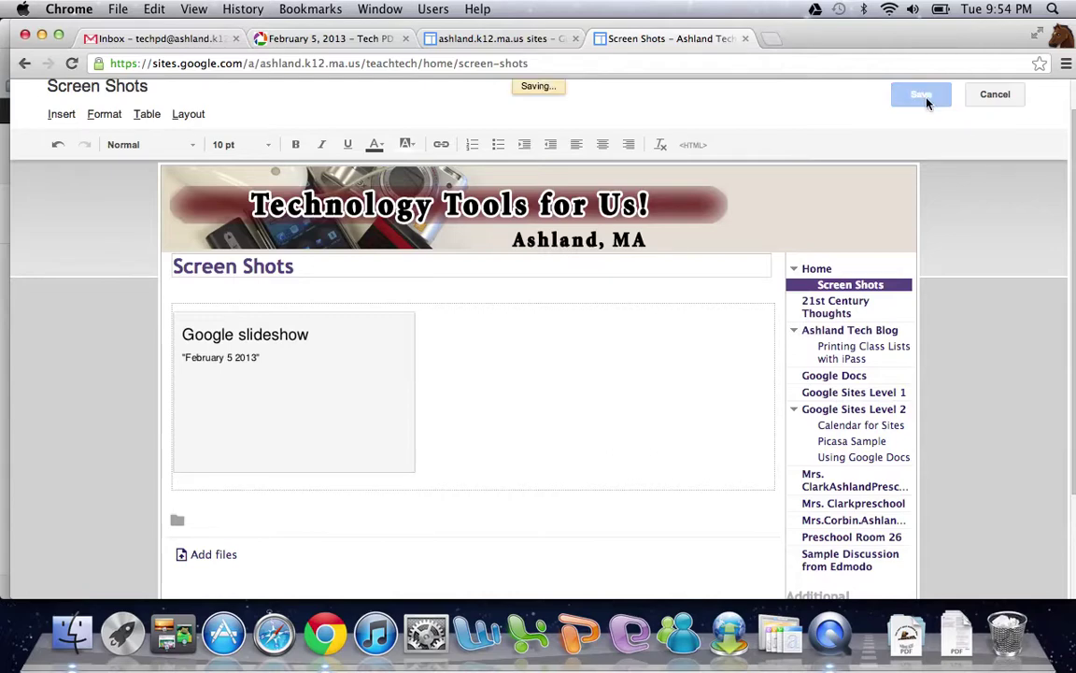